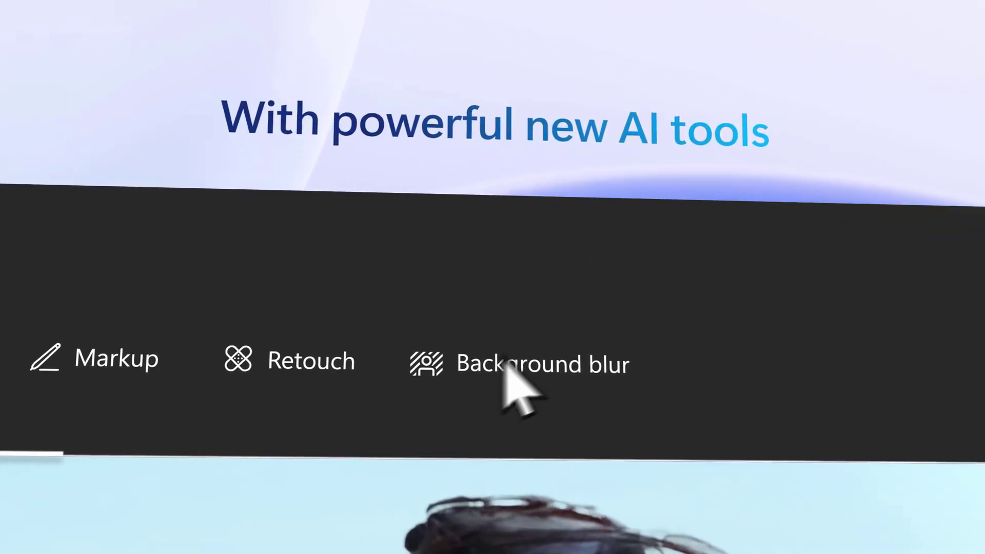
- Apply background blur in Photos, switch the phone camera view, and show the D: folder's context menu
click(513, 373)
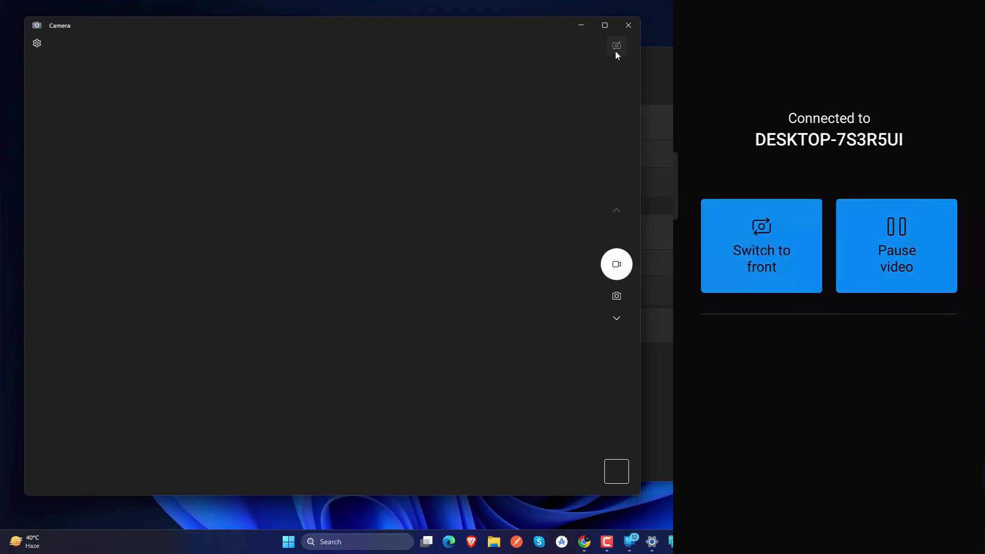
click(616, 47)
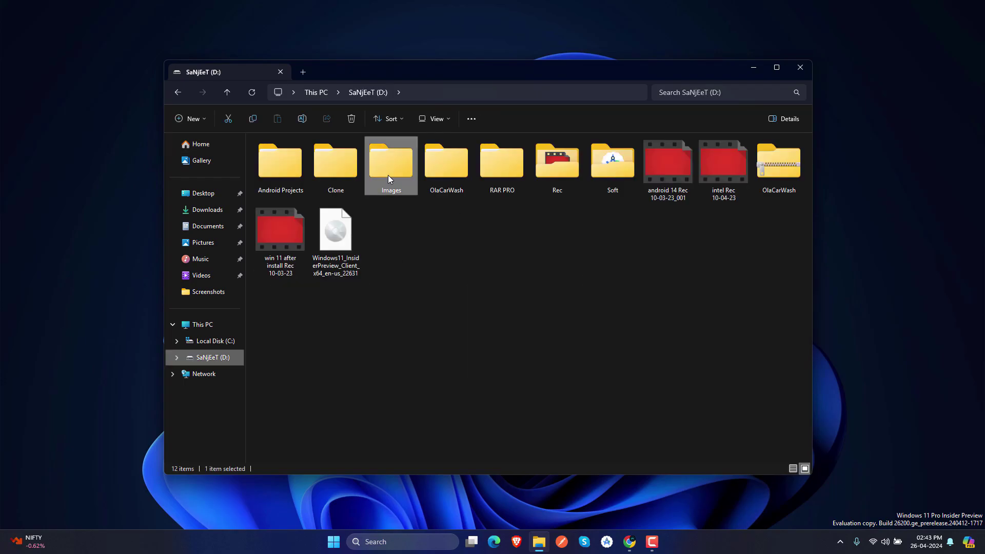
right_click(387, 175)
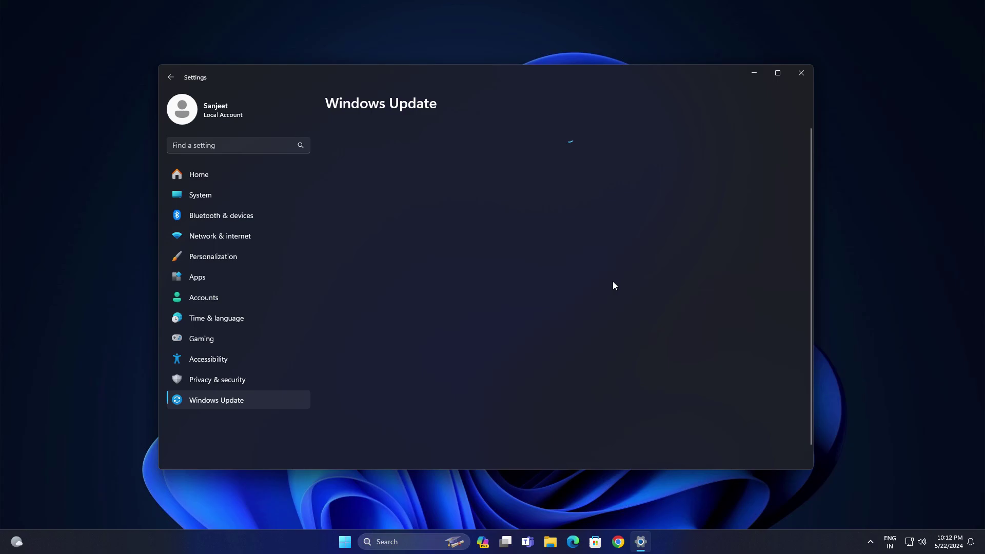
- Link a Microsoft account to the Insider Program, choose Release Preview, accept agreements, and restart
click(451, 440)
click(746, 143)
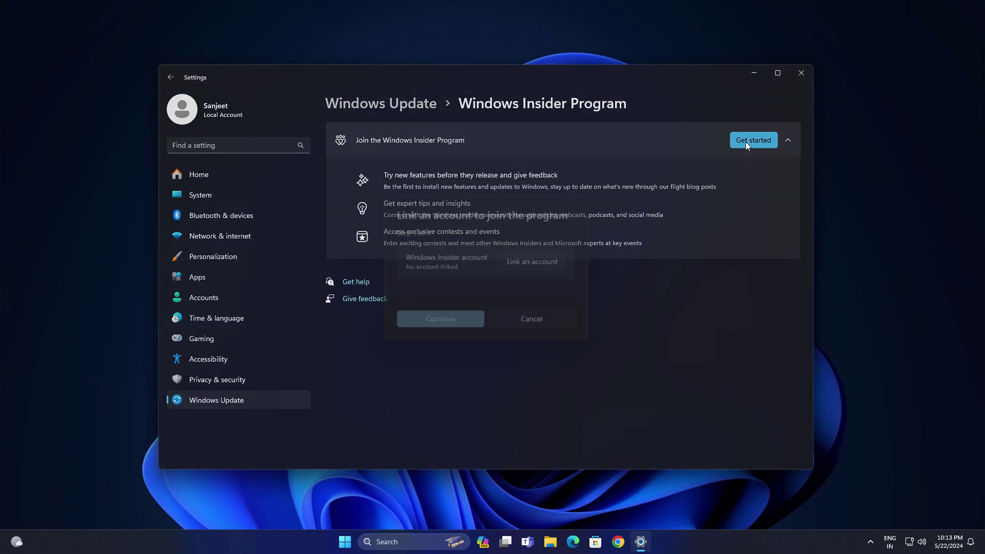
click(515, 262)
click(452, 237)
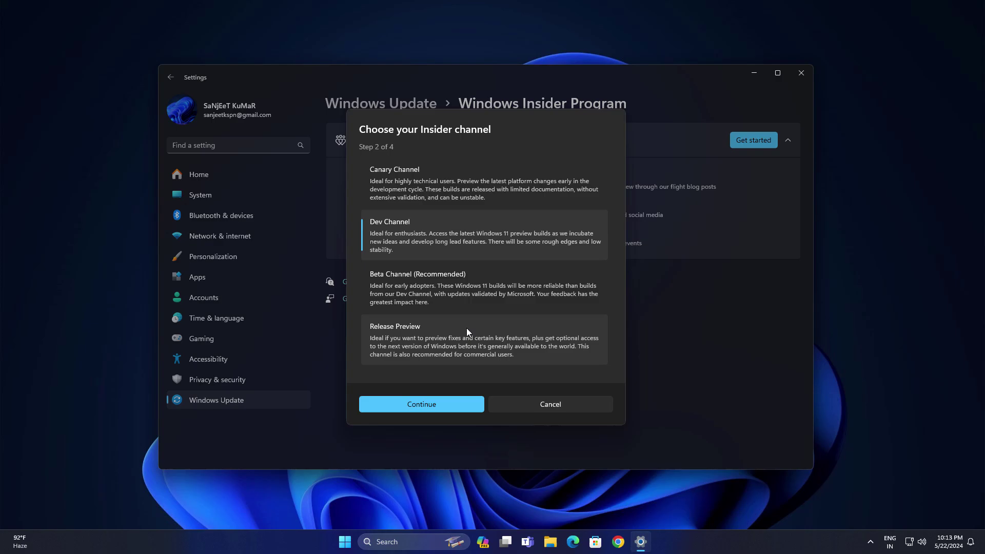
click(465, 334)
click(441, 405)
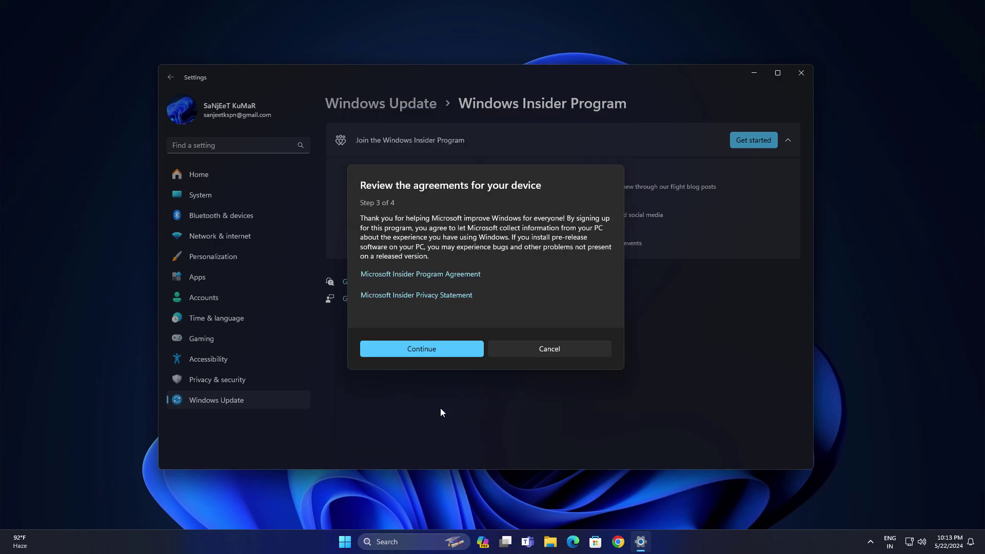
click(448, 353)
click(448, 353)
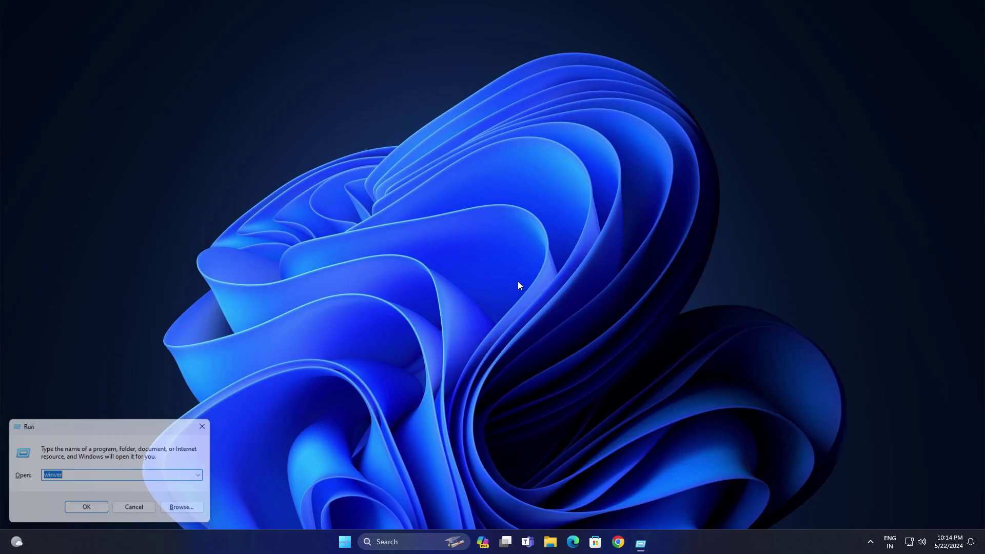
- Run winver to show the installed Windows version, then close Settings and open the Start menu
key(Return)
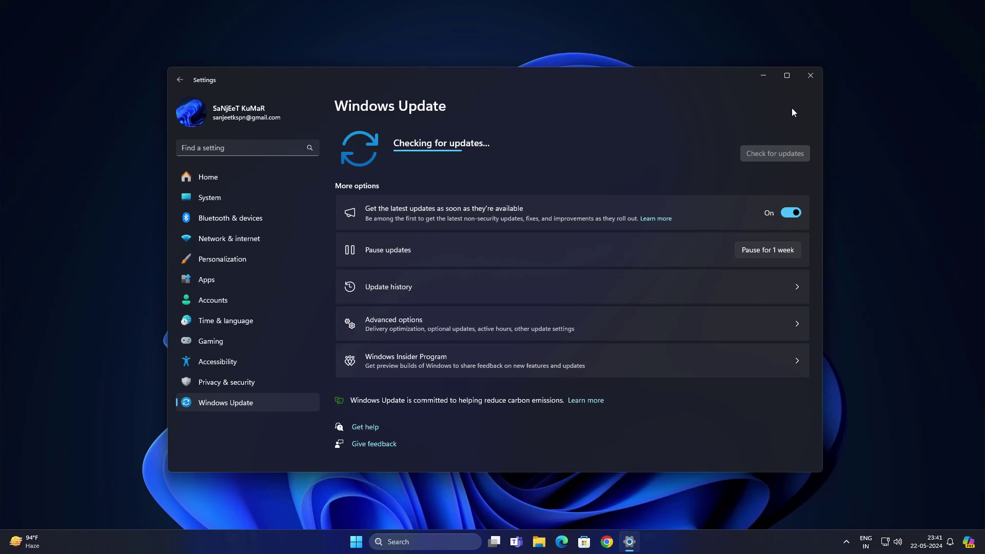
click(804, 79)
click(370, 548)
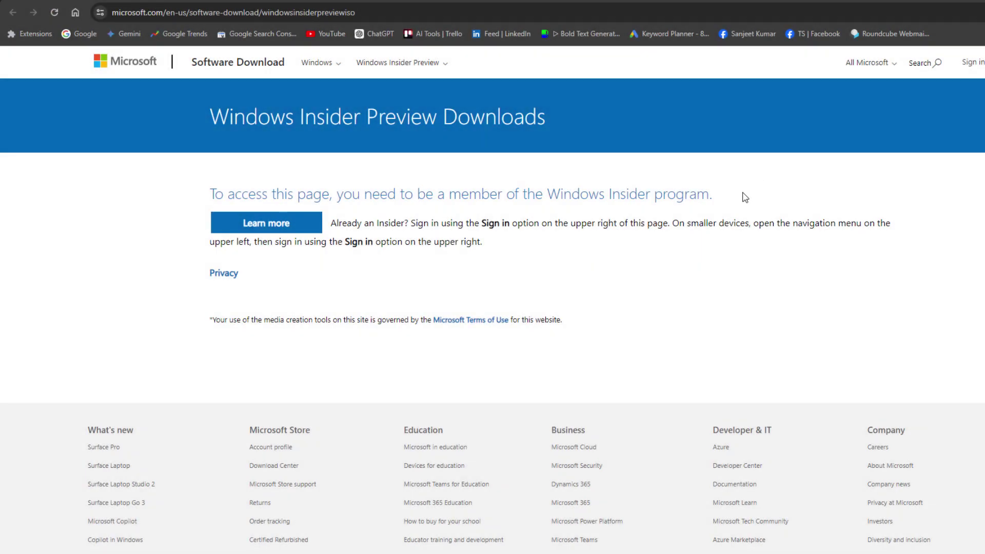
- Sign in and download the Release Preview 64-bit ISO in English (United States)
click(980, 66)
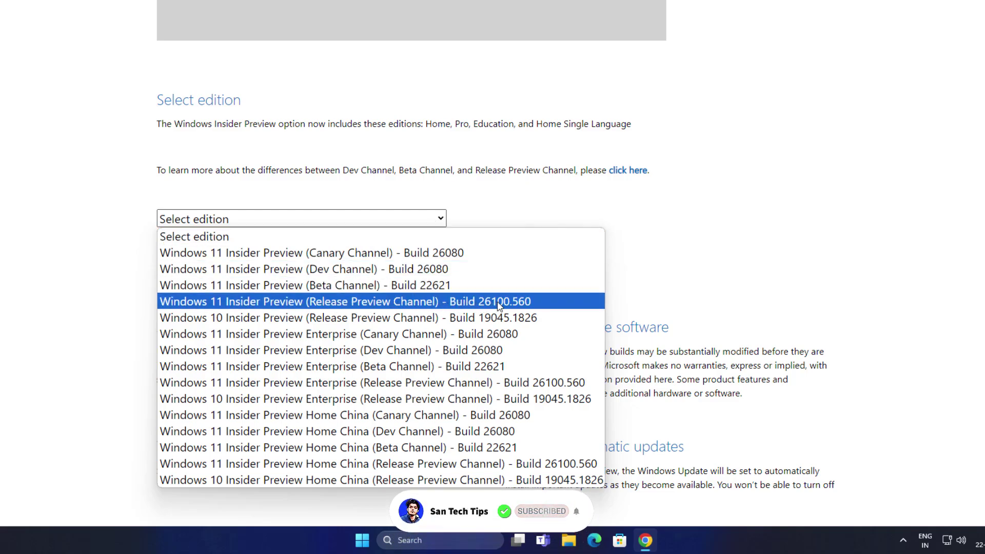
click(525, 307)
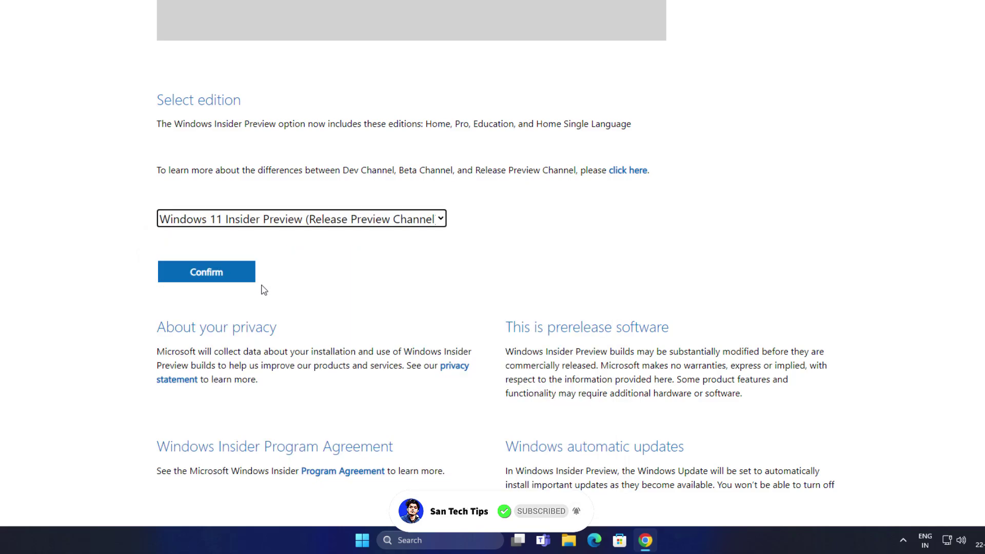
click(232, 274)
scroll(231, 277, down, 4)
click(278, 154)
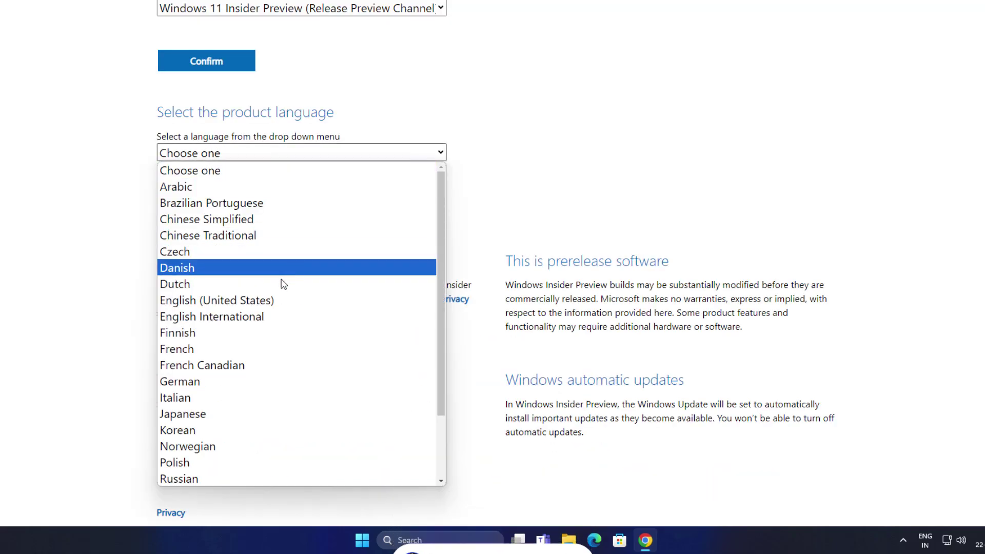
click(299, 300)
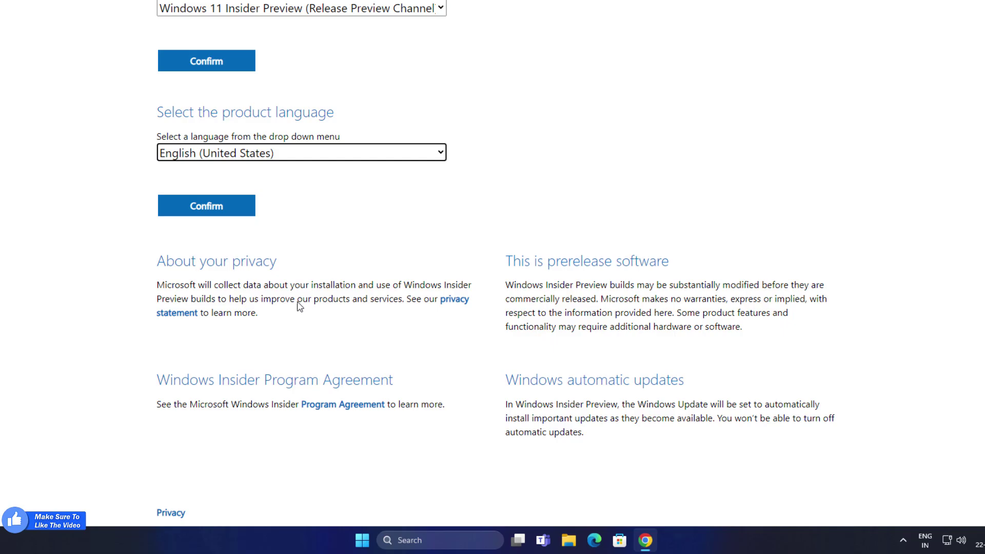
click(206, 206)
click(224, 113)
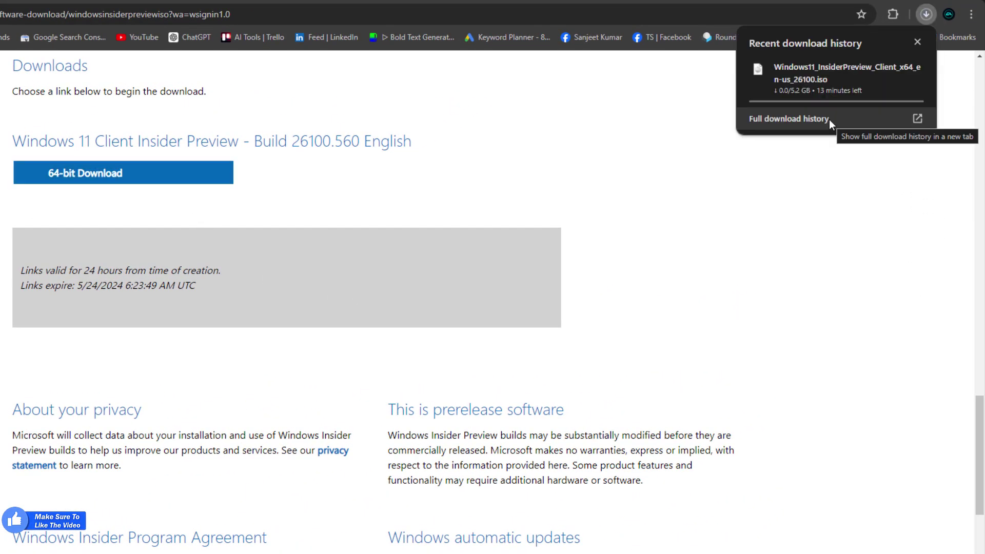
- Mount the downloaded ISO from the Downloads folder and run its setup program
click(829, 119)
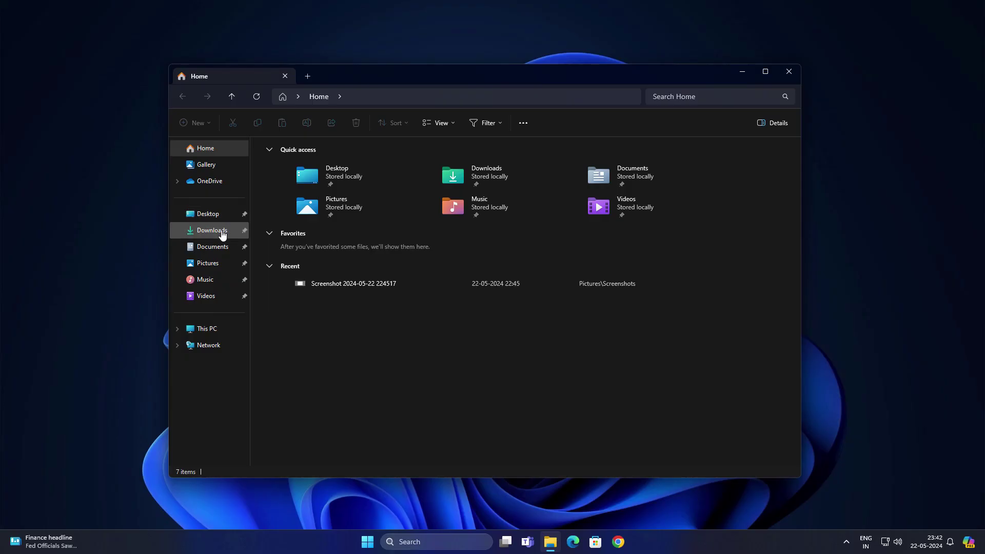
click(215, 231)
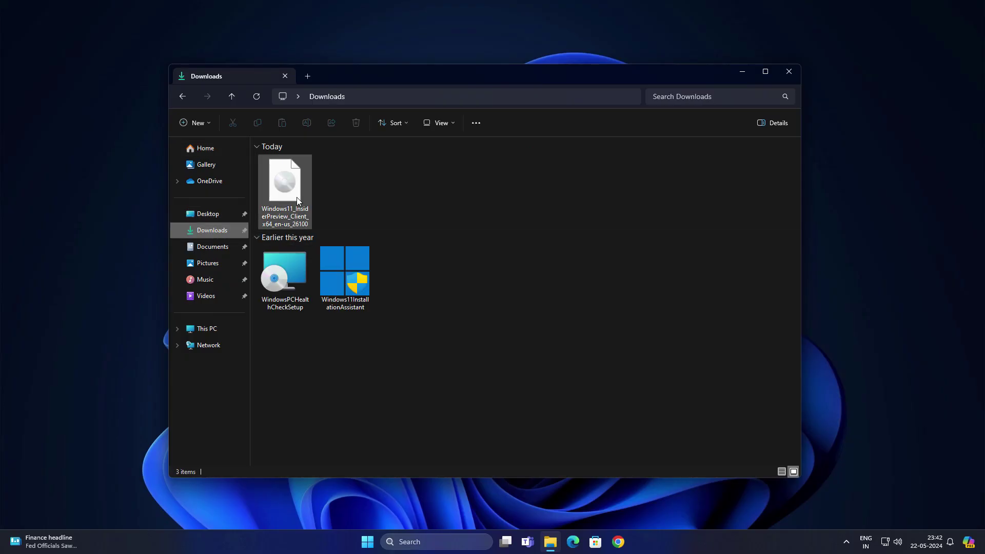
click(296, 196)
right_click(295, 195)
click(315, 229)
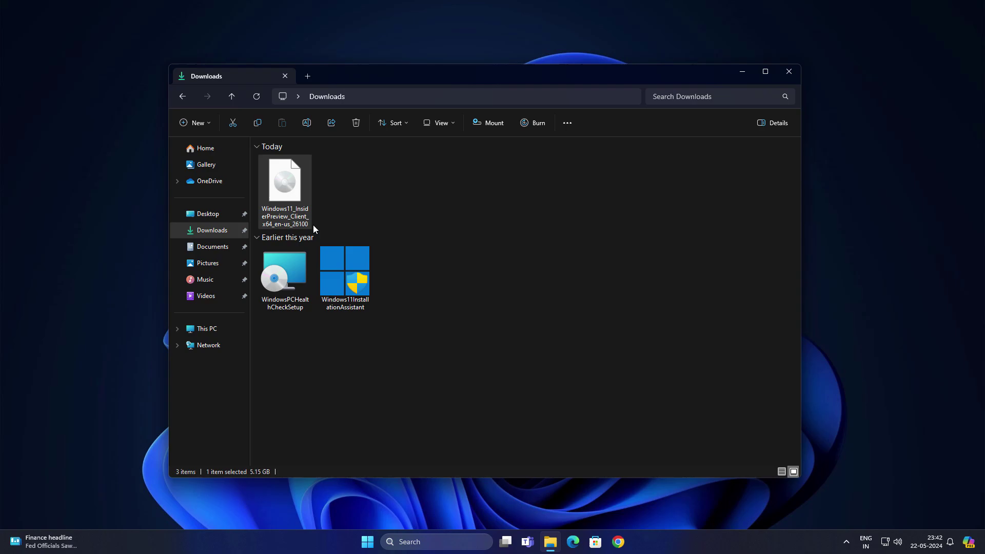
click(292, 271)
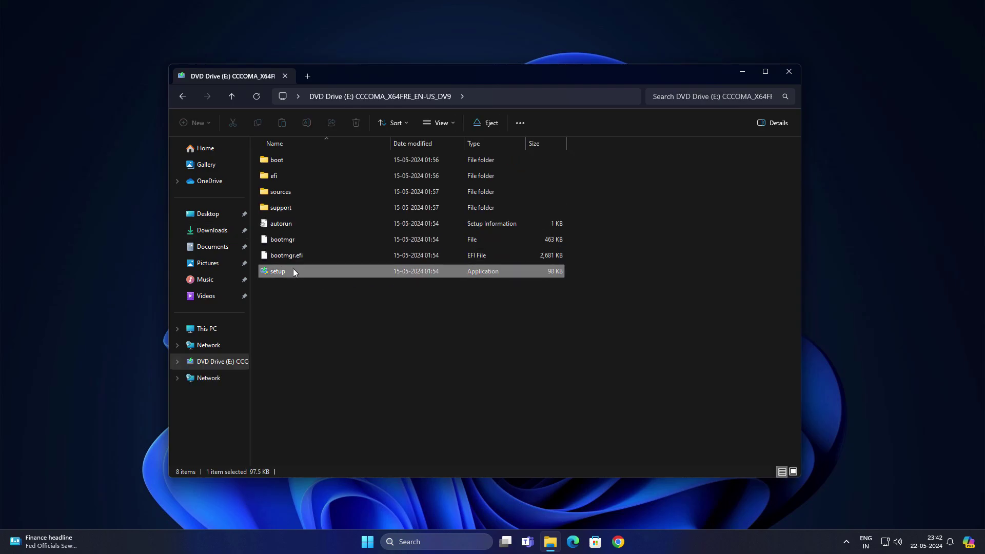
right_click(293, 270)
click(316, 304)
- Allow Setup's changes, advance past the first page, and install Windows 11 Pro keeping files and apps
click(452, 356)
click(742, 72)
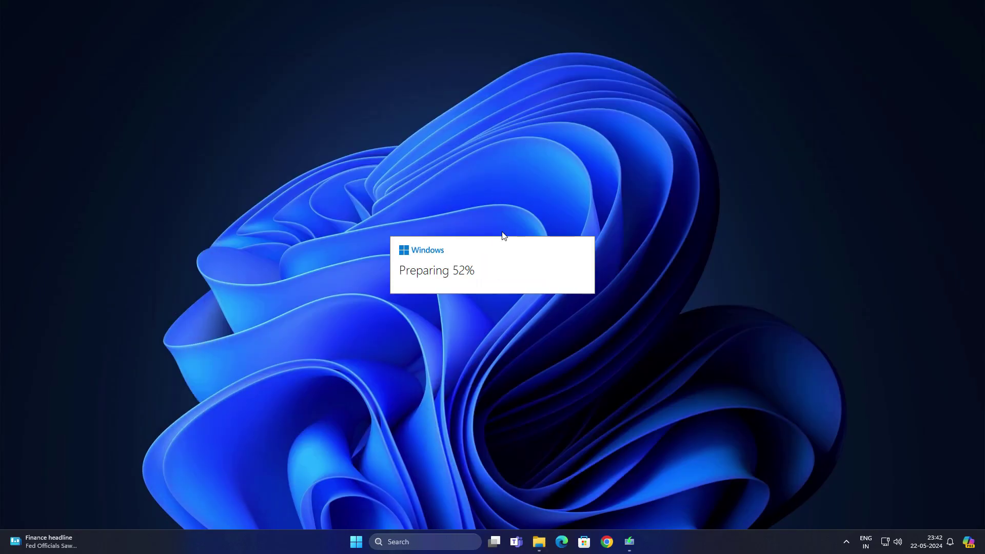
click(625, 387)
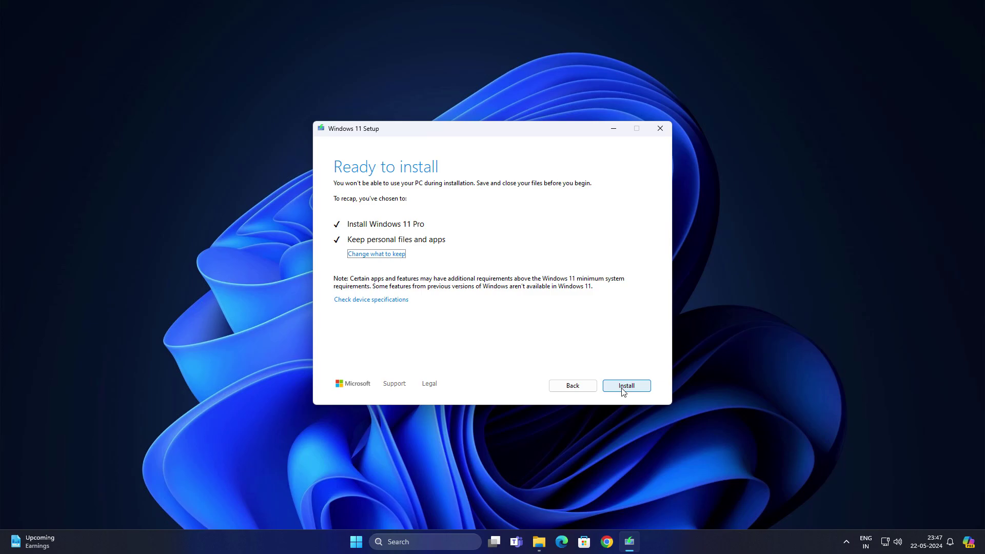
click(623, 392)
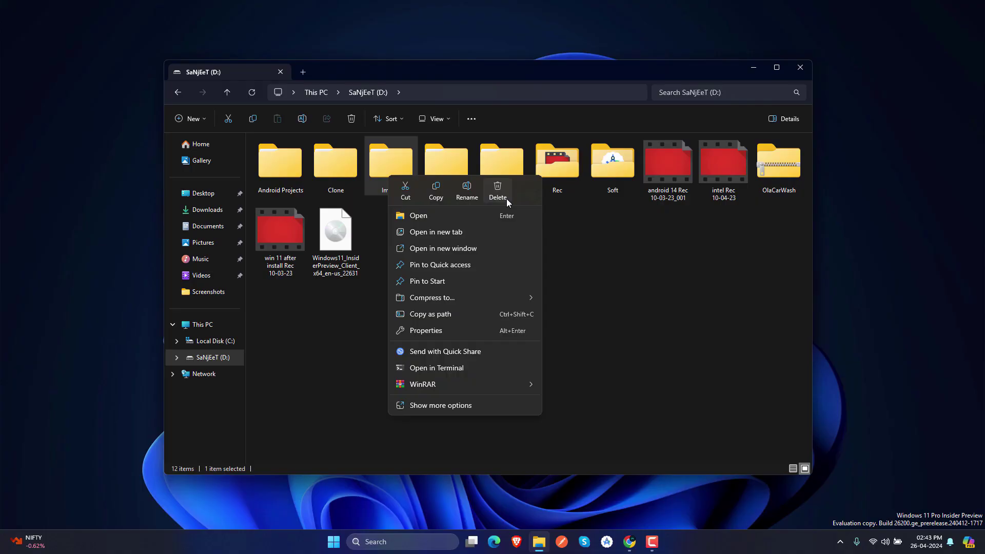
- Open Compress to > Additional options for the folder and expand the Archive format list
mouse_move(530, 298)
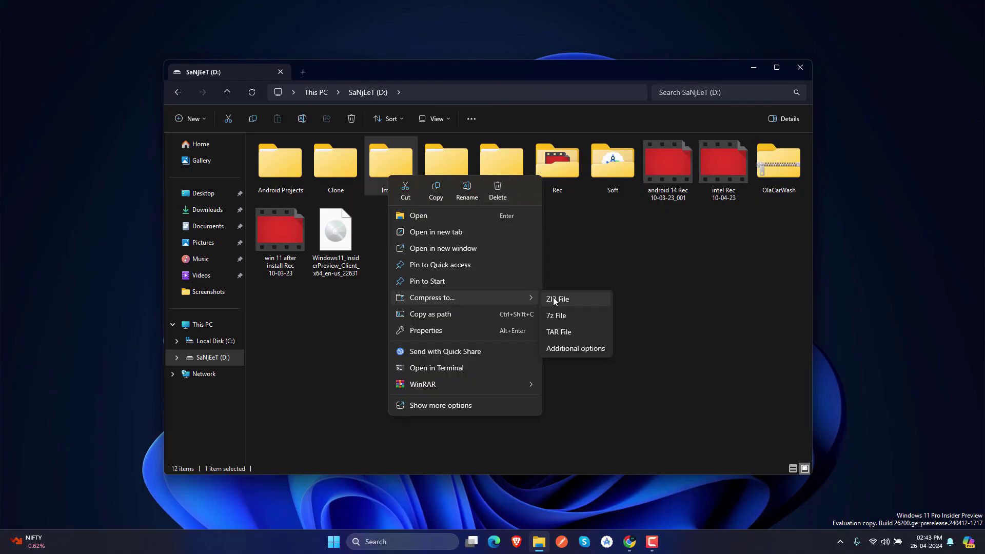
click(568, 350)
click(492, 248)
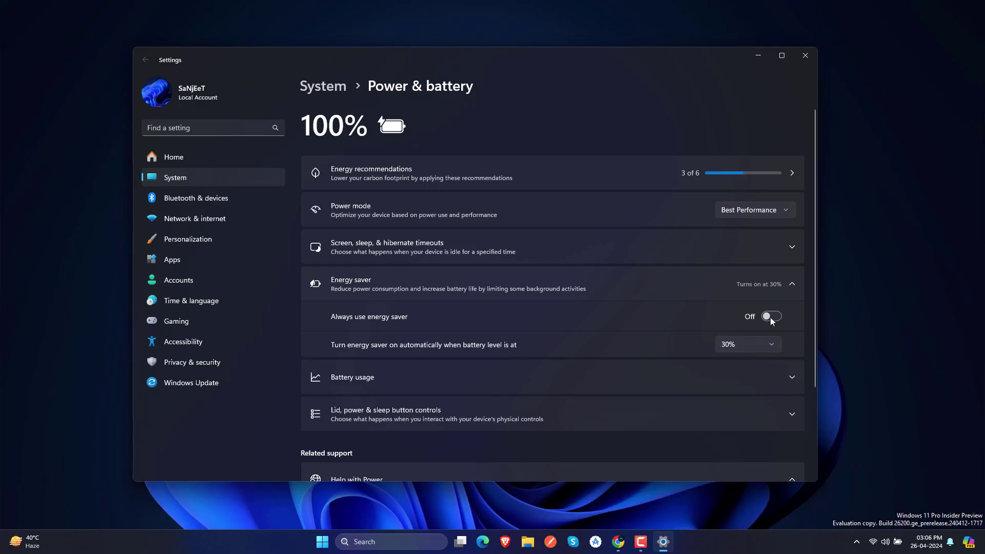
- Switch Always use energy saver on and run powercfg.exe /hibernate off with sudo
click(771, 317)
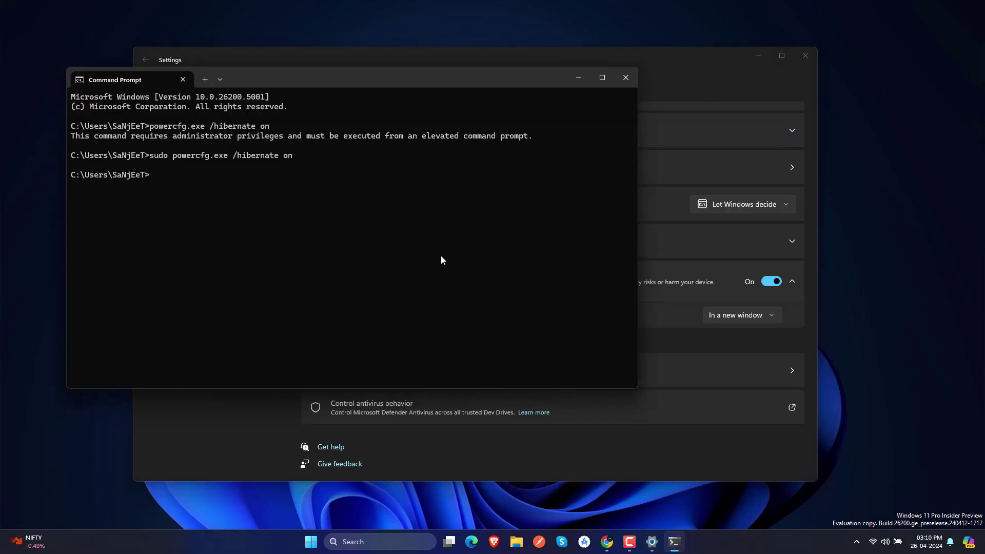
text(powercfg.exe /hibernate of)
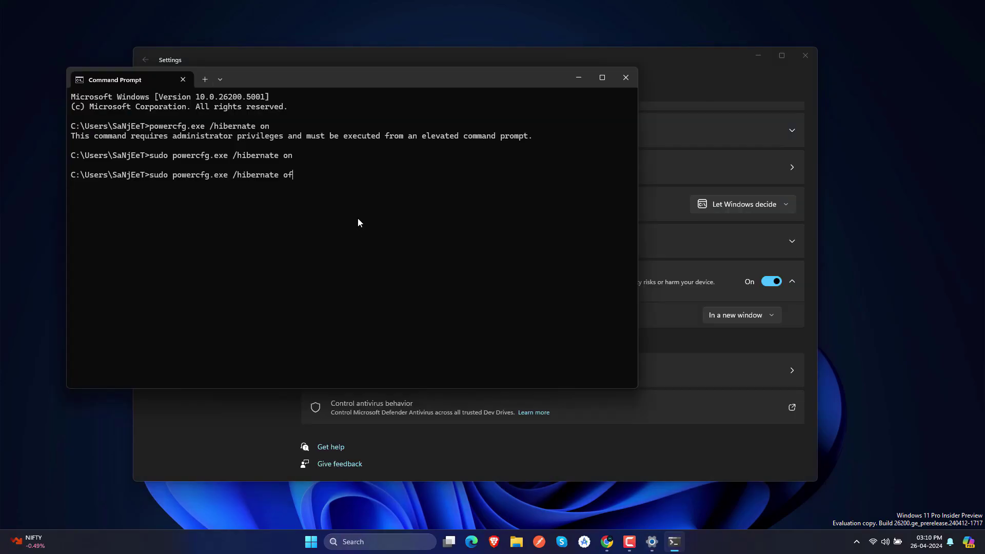
text(f)
key(Return)
click(662, 287)
scroll(663, 285, up, 1)
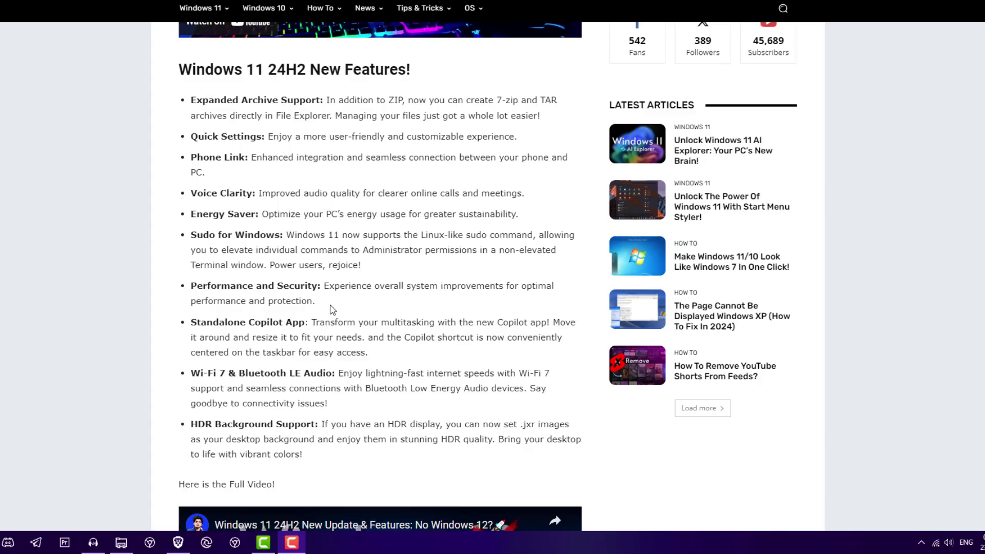
- Drag the Copilot (preview) window by its title bar, then dock it to the right
scroll(332, 308, down, 1)
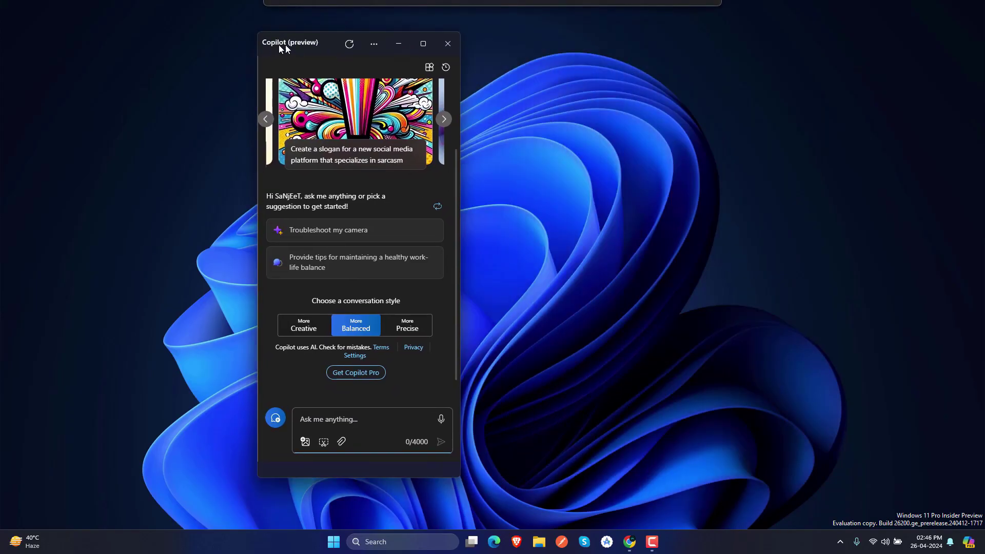
mouse_move(279, 44)
mouse_down()
mouse_move(246, 67)
mouse_move(275, 51)
mouse_up()
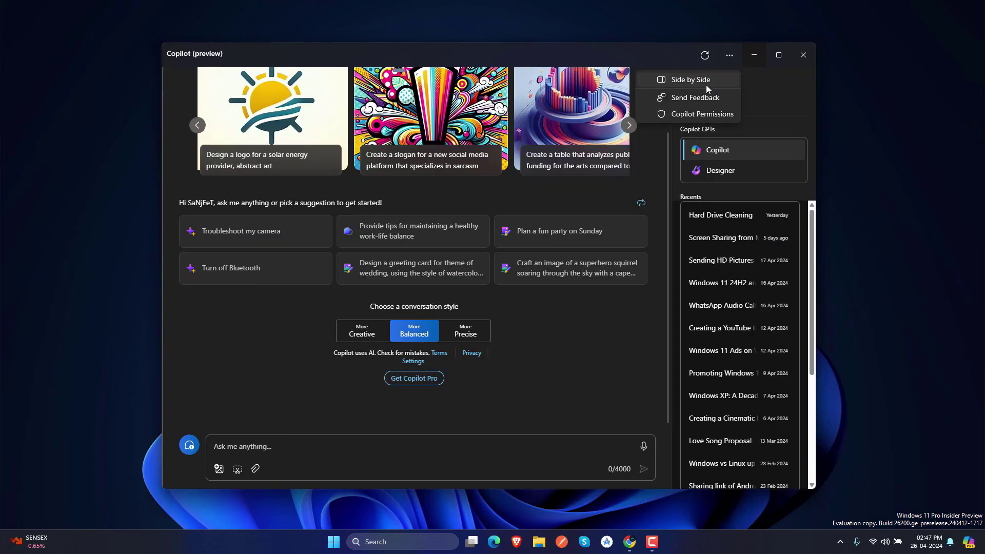
click(706, 85)
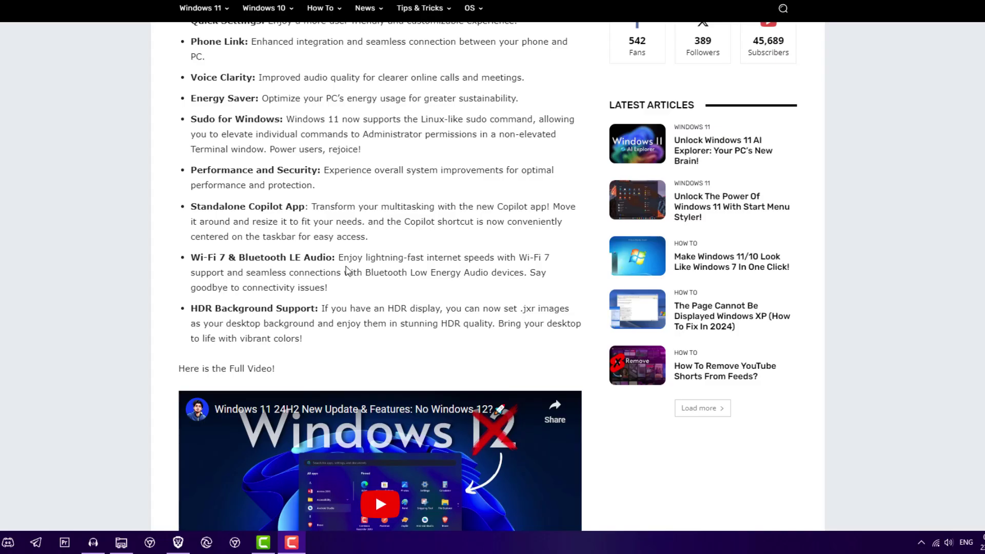
- Scroll past HDR Background Support until the 24H2 video embed and Recommended Articles appear
scroll(348, 277, down, 1)
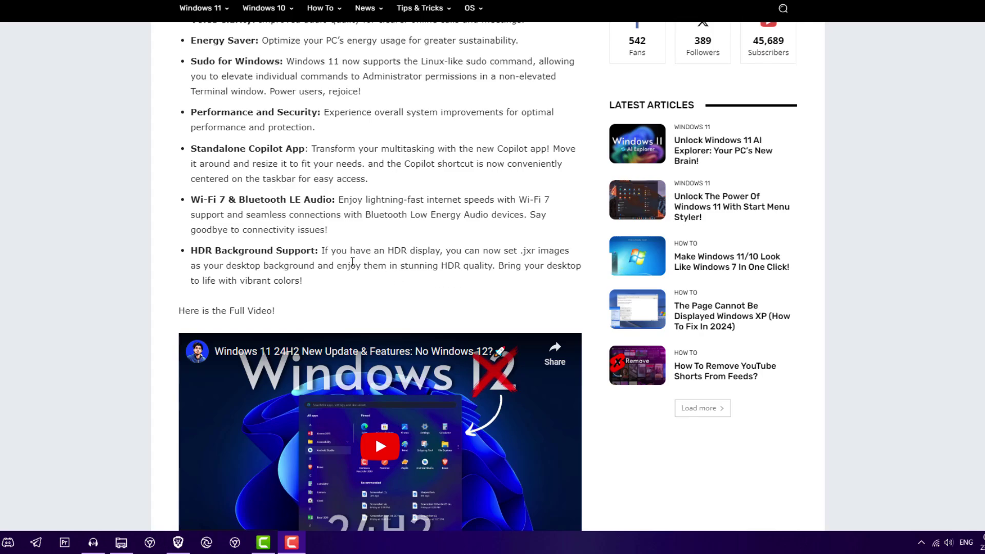
scroll(354, 286, down, 2)
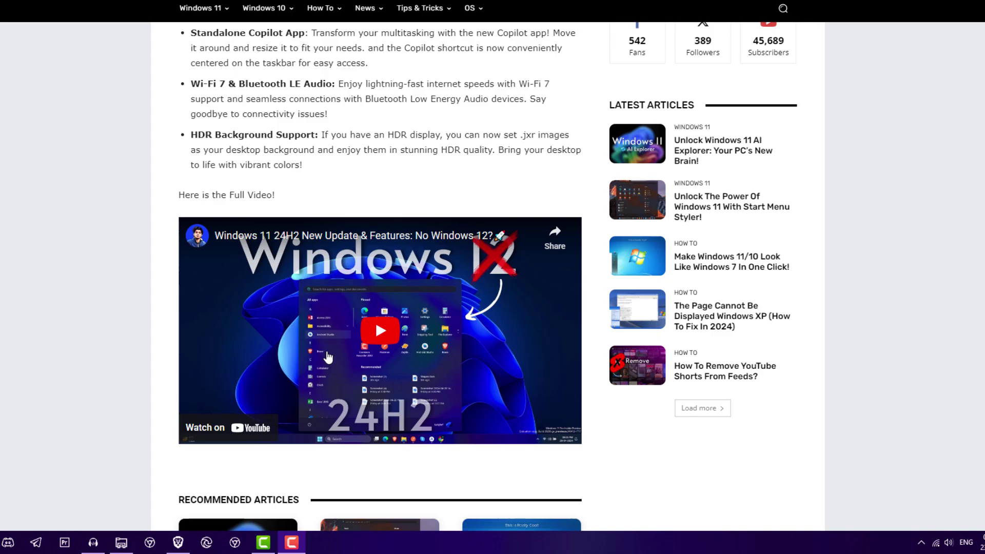